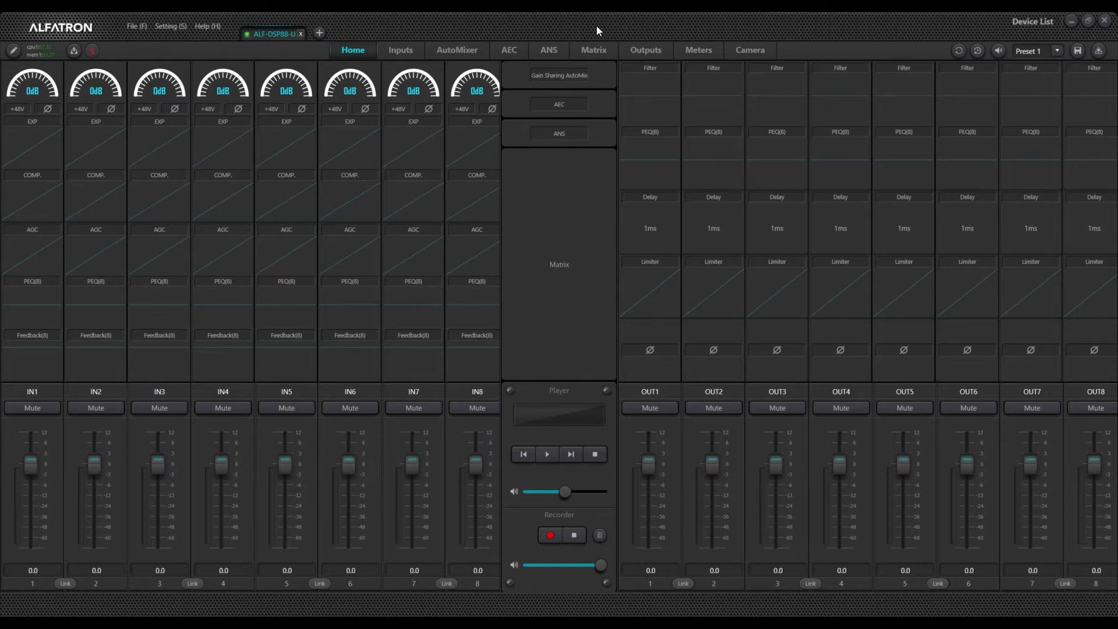
Step: Open the device list to check the connected device, then close it
{"action": "left_click", "coordinate": [1026, 22]}
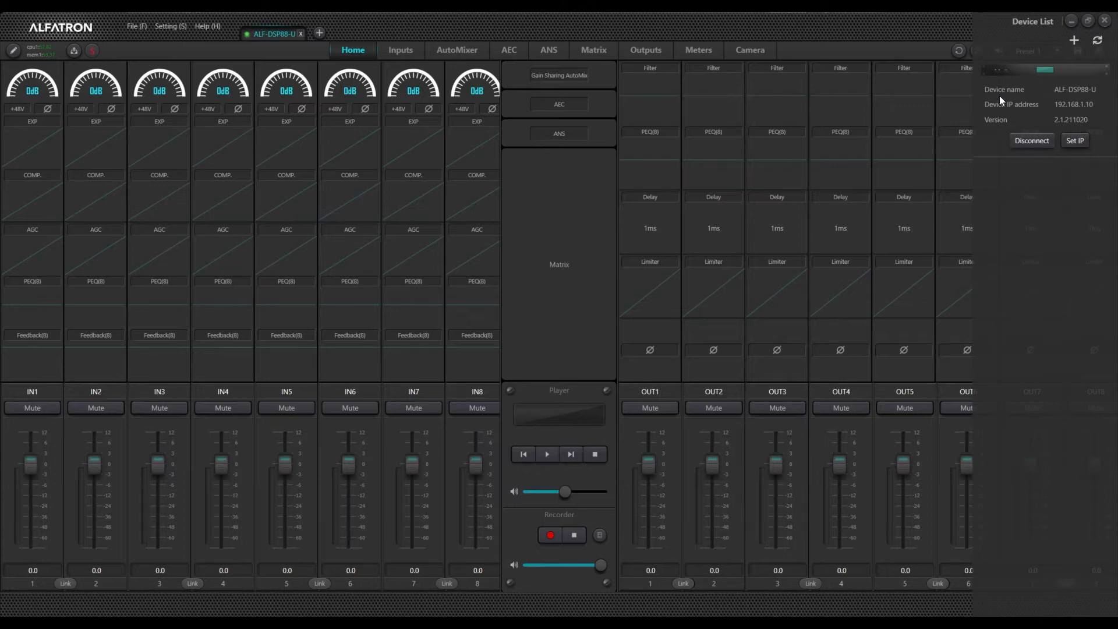
{"action": "left_click", "coordinate": [907, 27]}
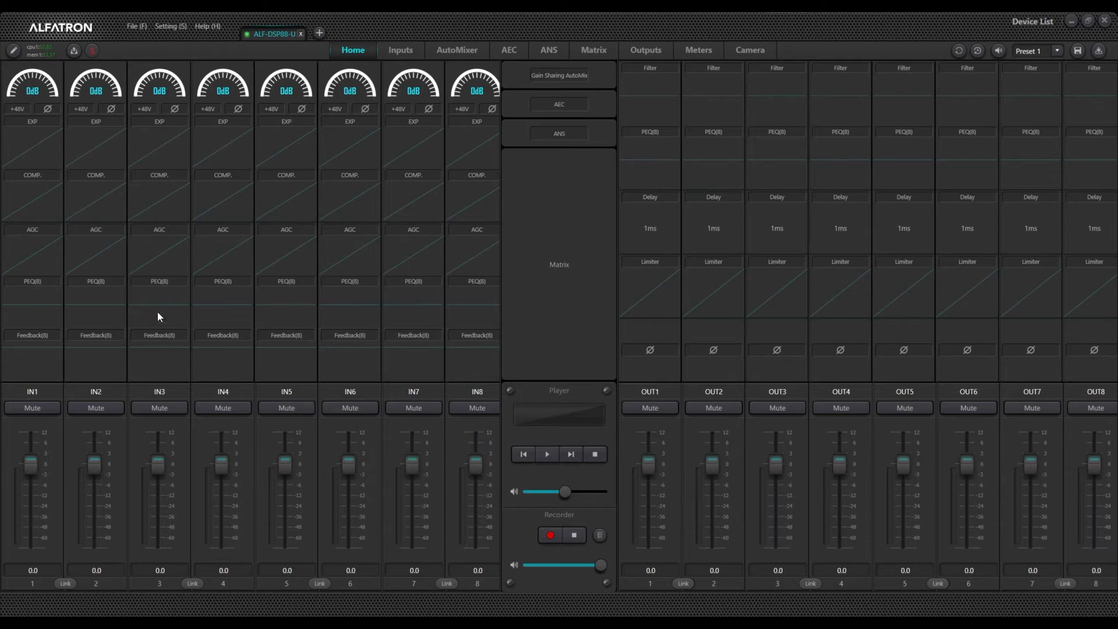
Step: Replace IN1's EXP and COMP processing modules with Gate and ANC modules
{"action": "double_click", "coordinate": [42, 153]}
{"action": "left_click", "coordinate": [15, 51]}
{"action": "right_click", "coordinate": [33, 146]}
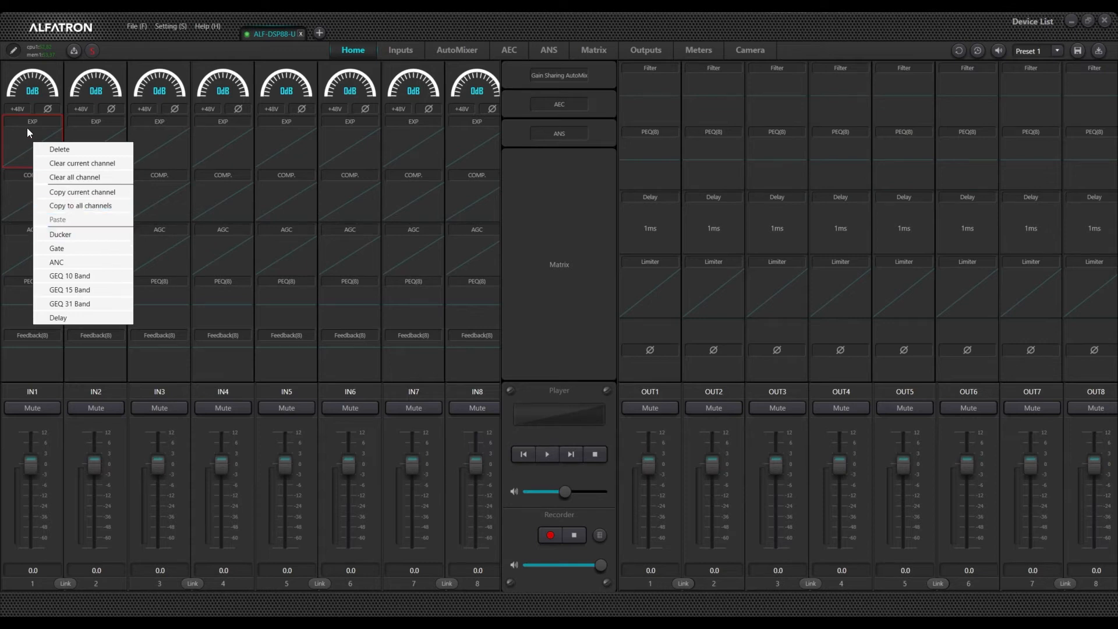
{"action": "left_click", "coordinate": [65, 250]}
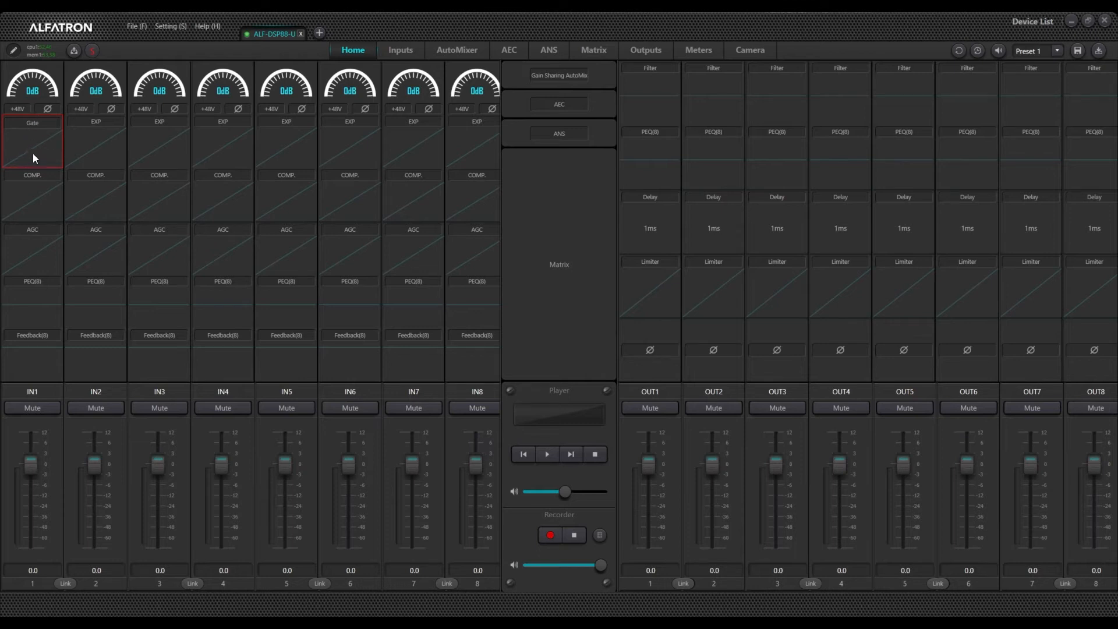
{"action": "right_click", "coordinate": [35, 203]}
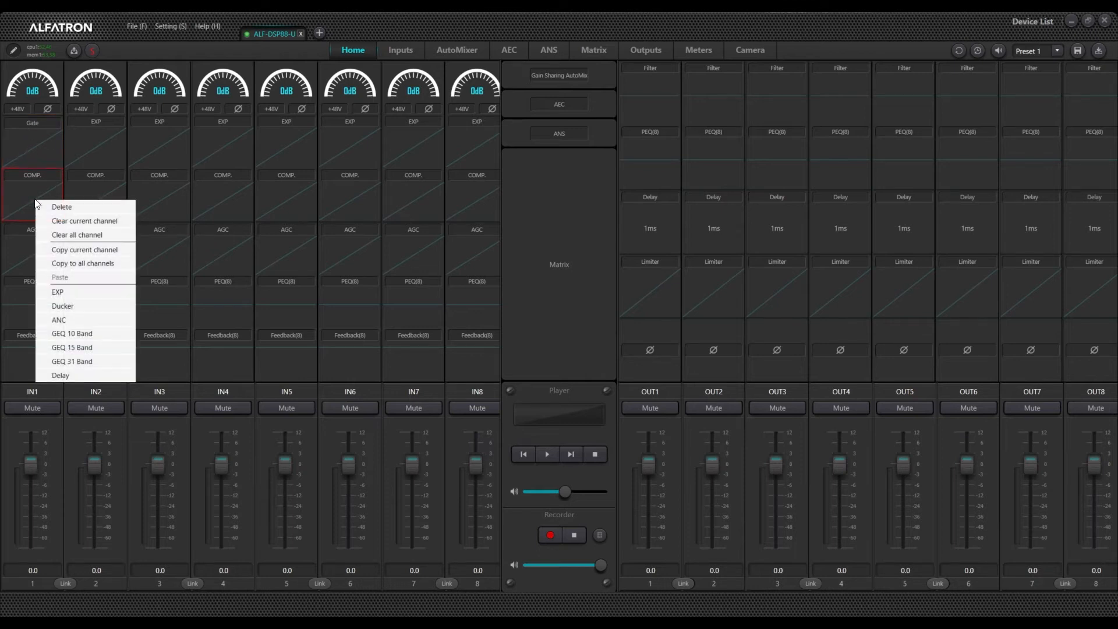
{"action": "left_click", "coordinate": [68, 321]}
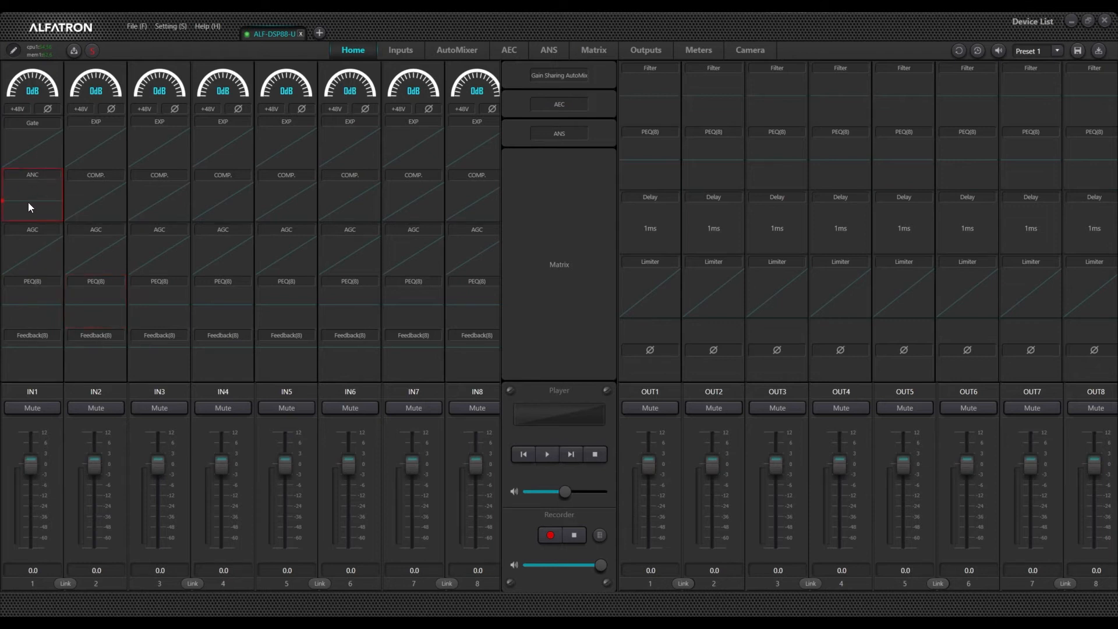
Step: Browse the module options offered for IN1's AGC slot and OUT1's Filter and PEQ slots
{"action": "right_click", "coordinate": [33, 260]}
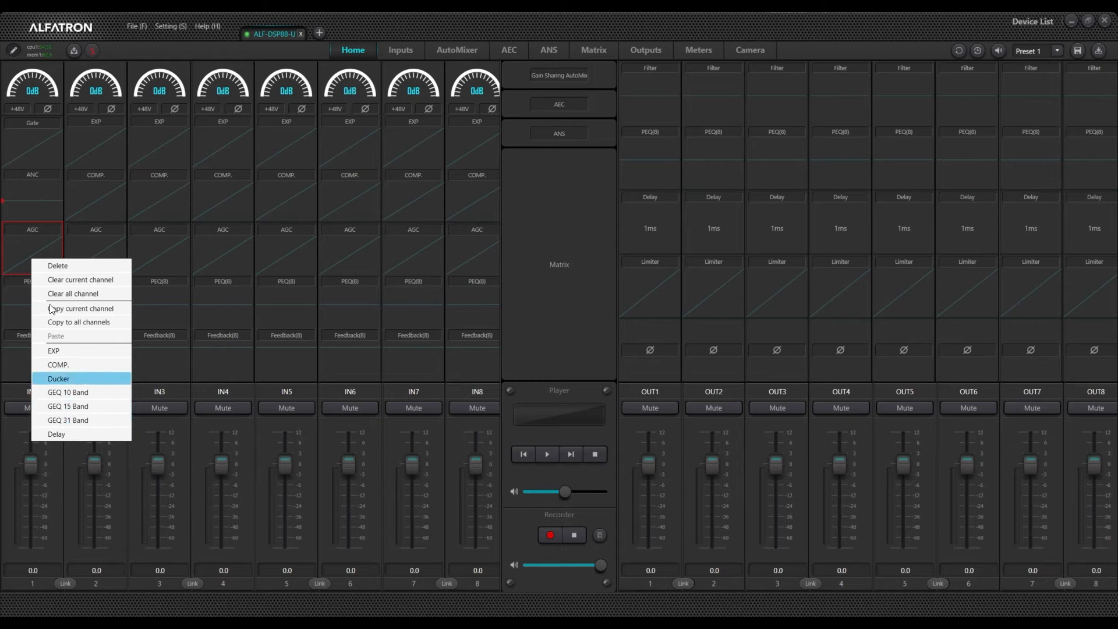
{"action": "left_click", "coordinate": [457, 23]}
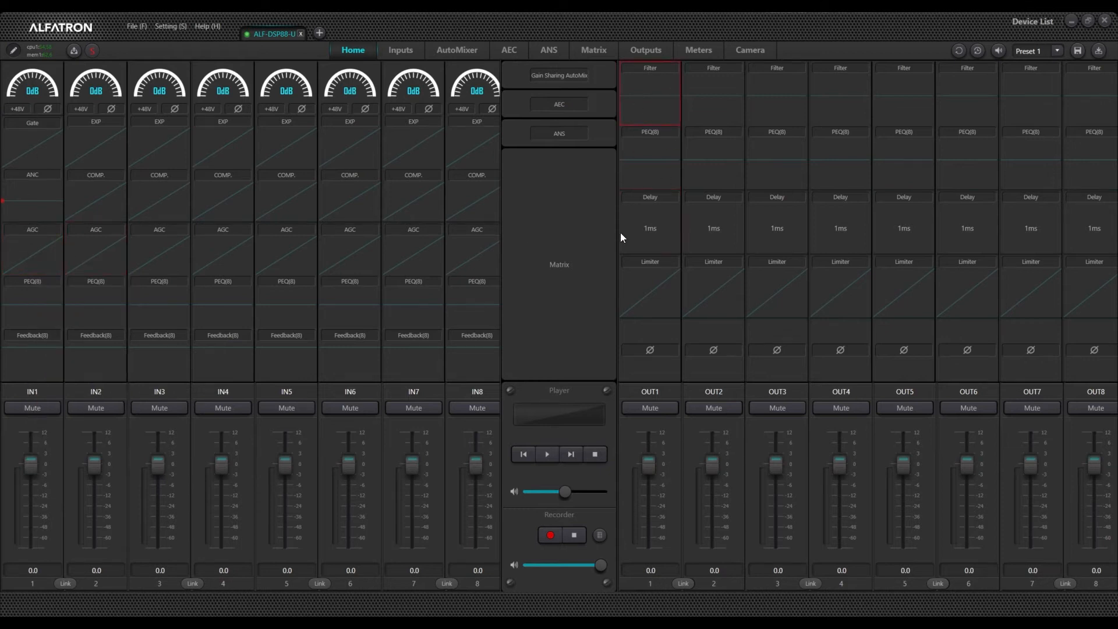
{"action": "right_click", "coordinate": [651, 90]}
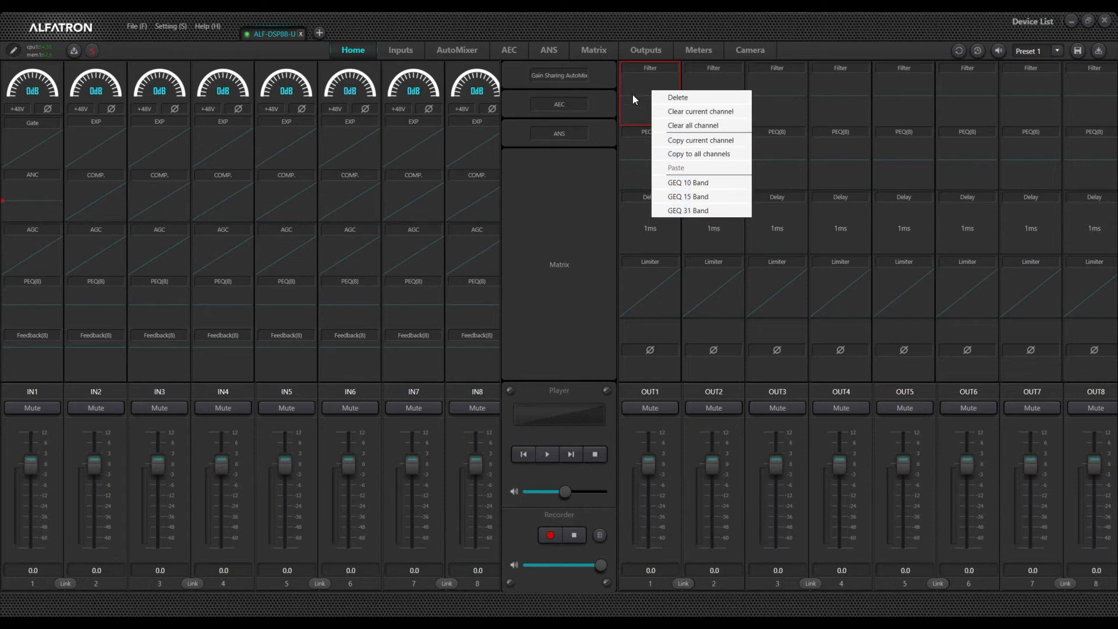
{"action": "right_click", "coordinate": [642, 154]}
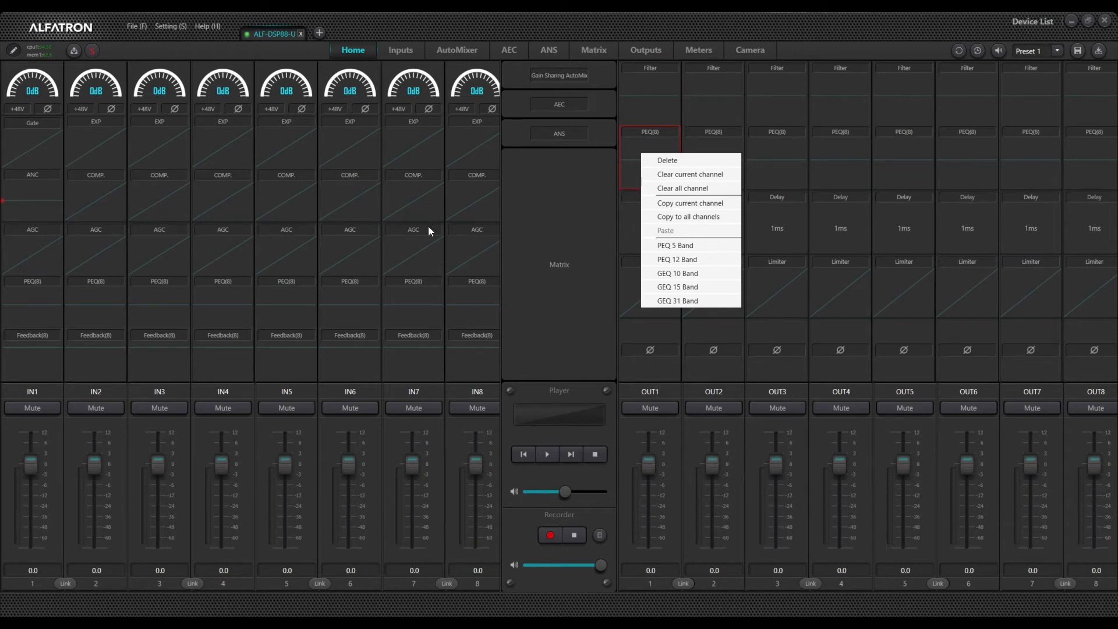
{"action": "left_click", "coordinate": [50, 246]}
Step: Delete IN1's AGC module and insert a COMP module in that slot
{"action": "right_click", "coordinate": [39, 253]}
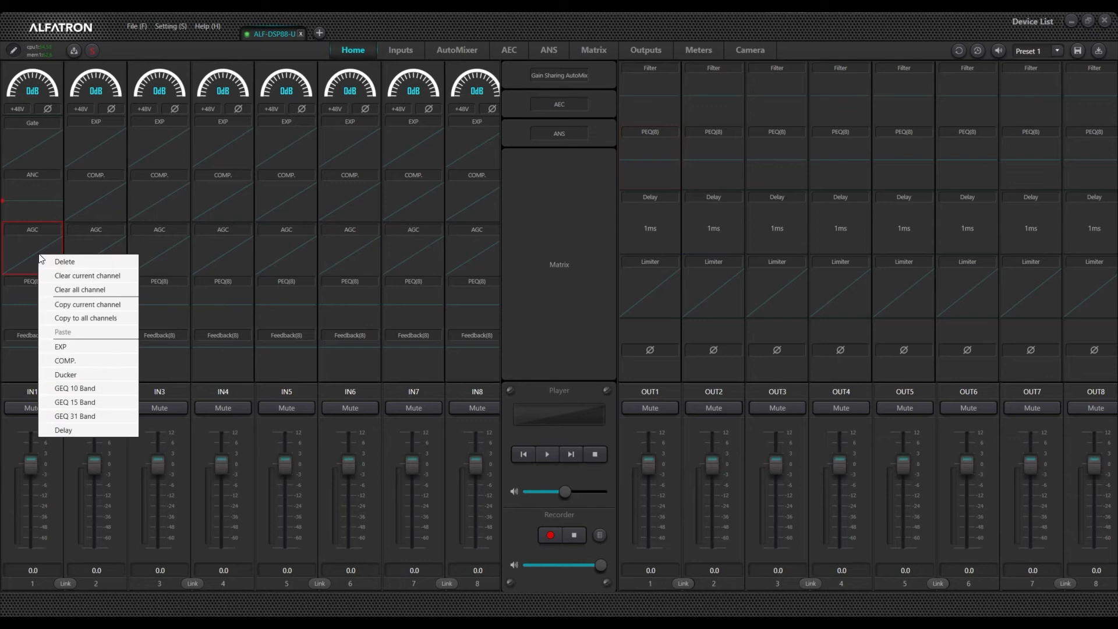
{"action": "left_click", "coordinate": [84, 262]}
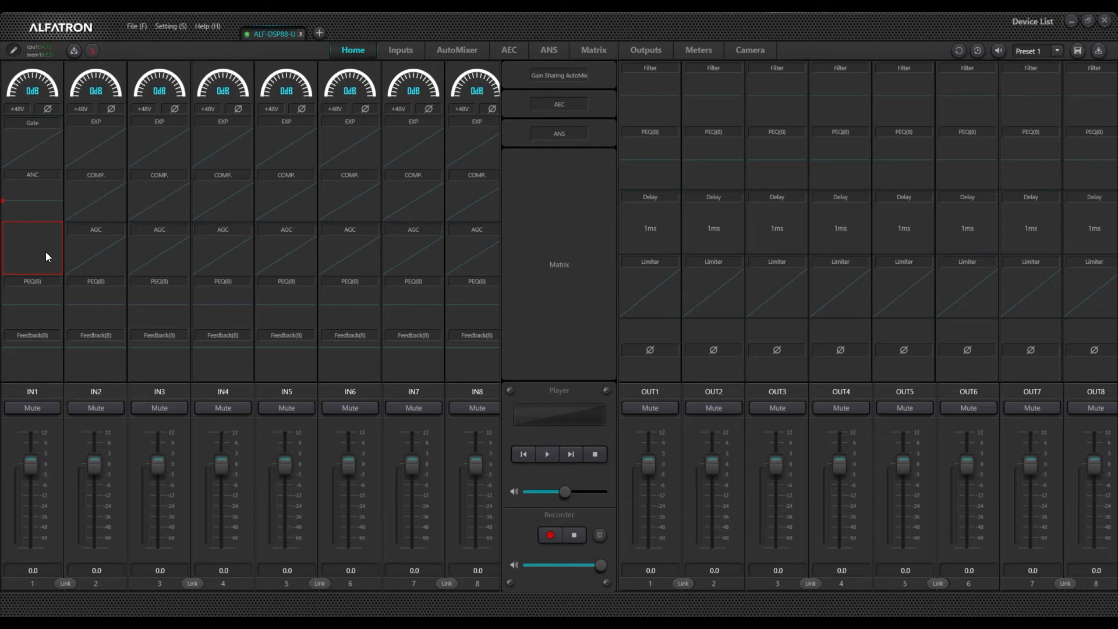
{"action": "right_click", "coordinate": [28, 237]}
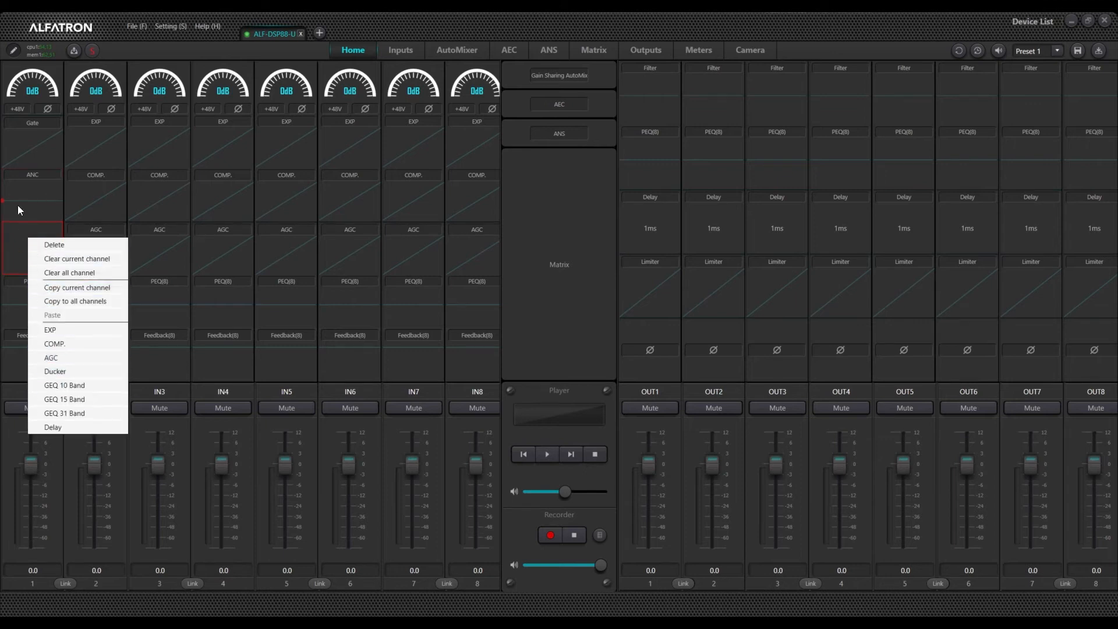
{"action": "left_click", "coordinate": [68, 344]}
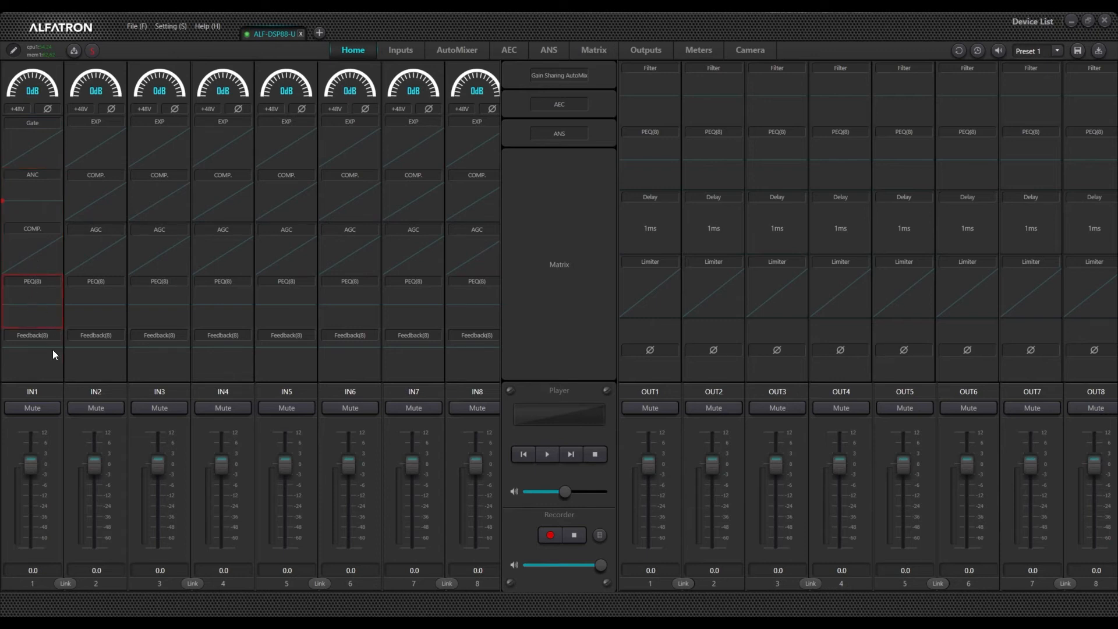
Step: Copy IN1's channel processing chain and paste it onto IN2
{"action": "right_click", "coordinate": [38, 144]}
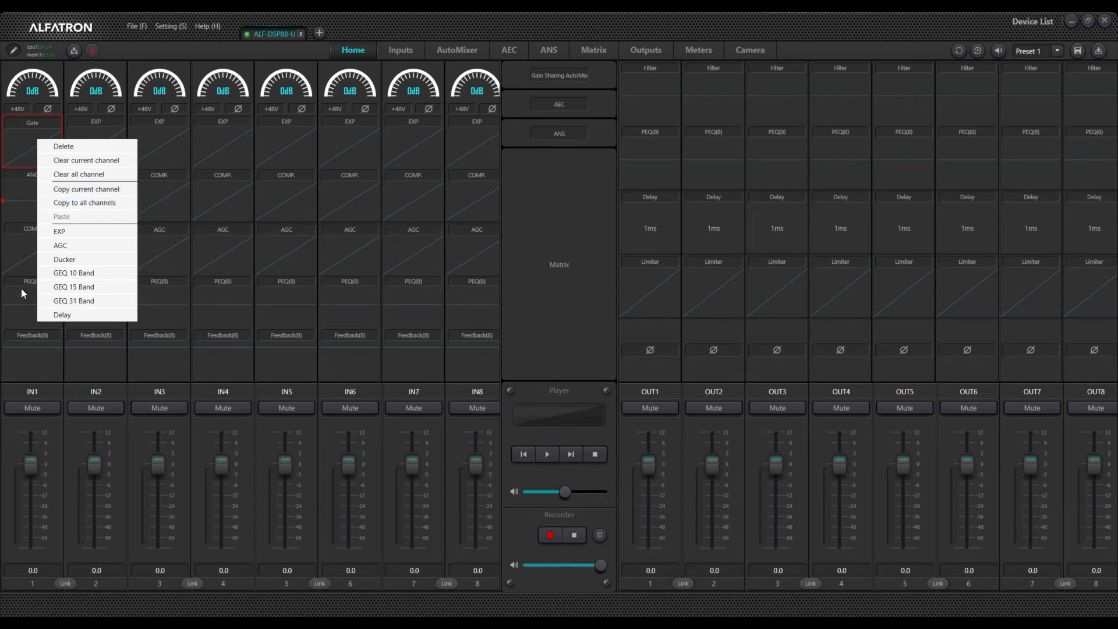
{"action": "left_click", "coordinate": [75, 188]}
{"action": "right_click", "coordinate": [92, 137]}
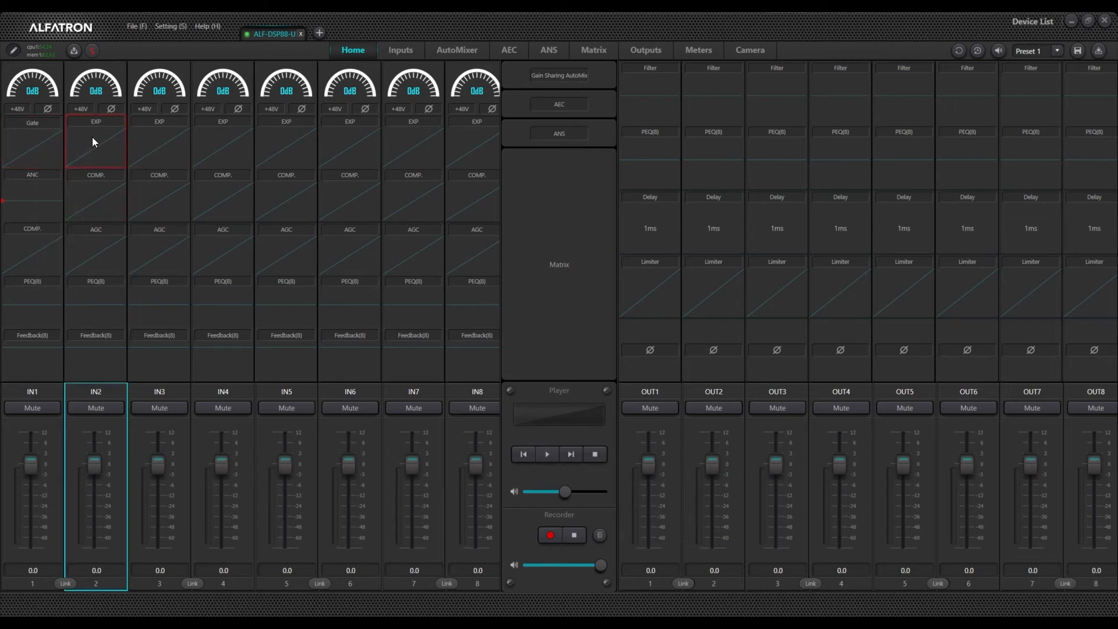
{"action": "left_click", "coordinate": [119, 216]}
{"action": "right_click", "coordinate": [78, 138]}
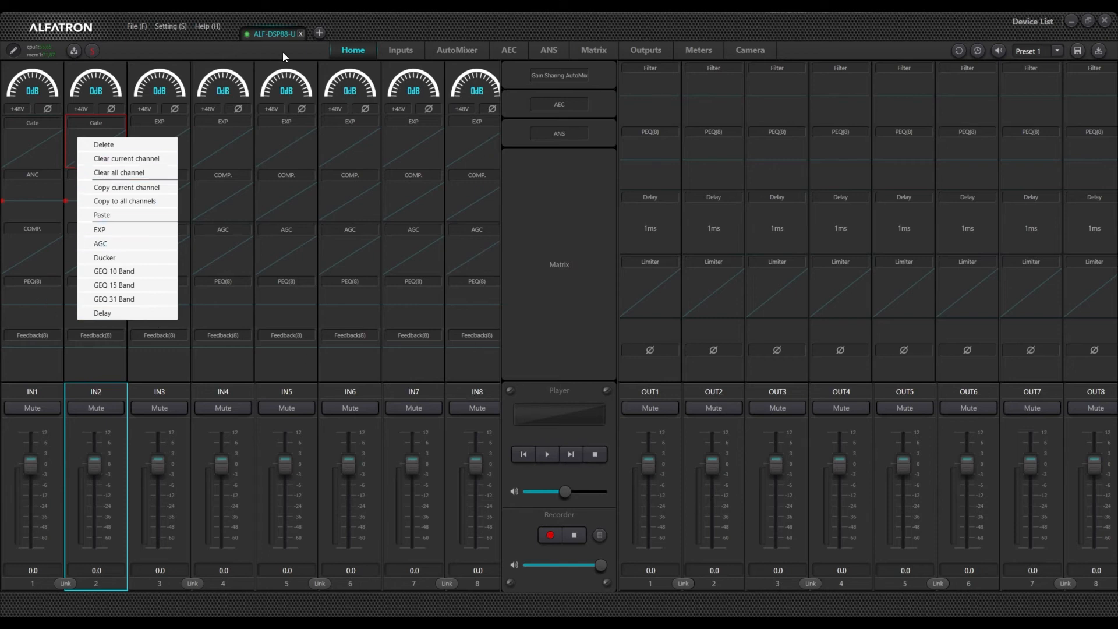
{"action": "left_click", "coordinate": [41, 143]}
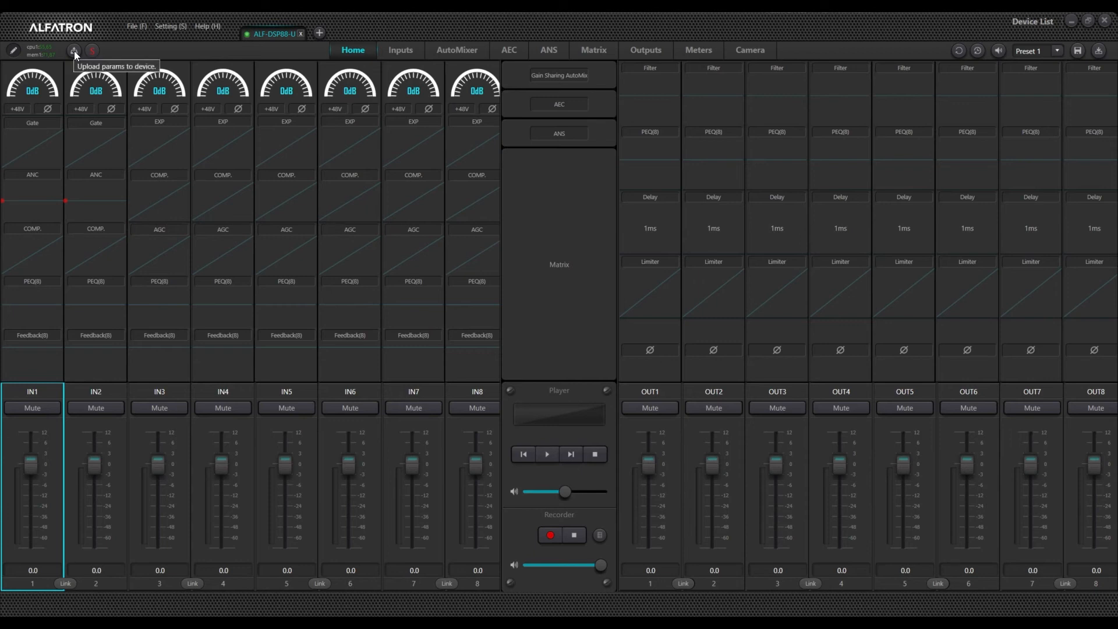
Step: Upload the parameters to the device, then disconnect the device from the device list
{"action": "left_click", "coordinate": [75, 52]}
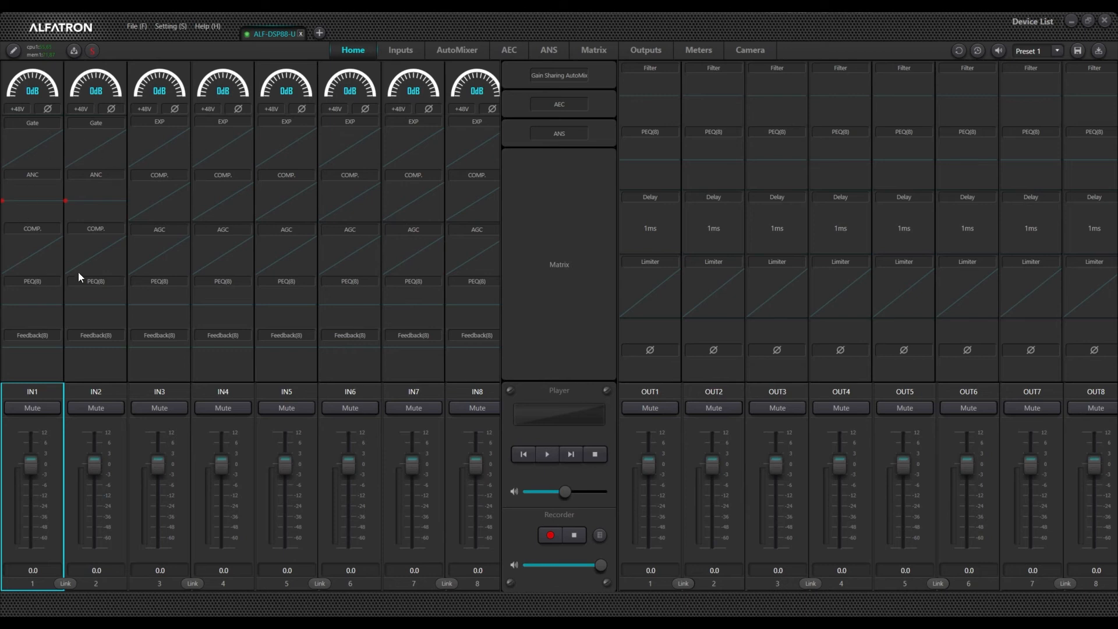
{"action": "left_click", "coordinate": [1023, 22]}
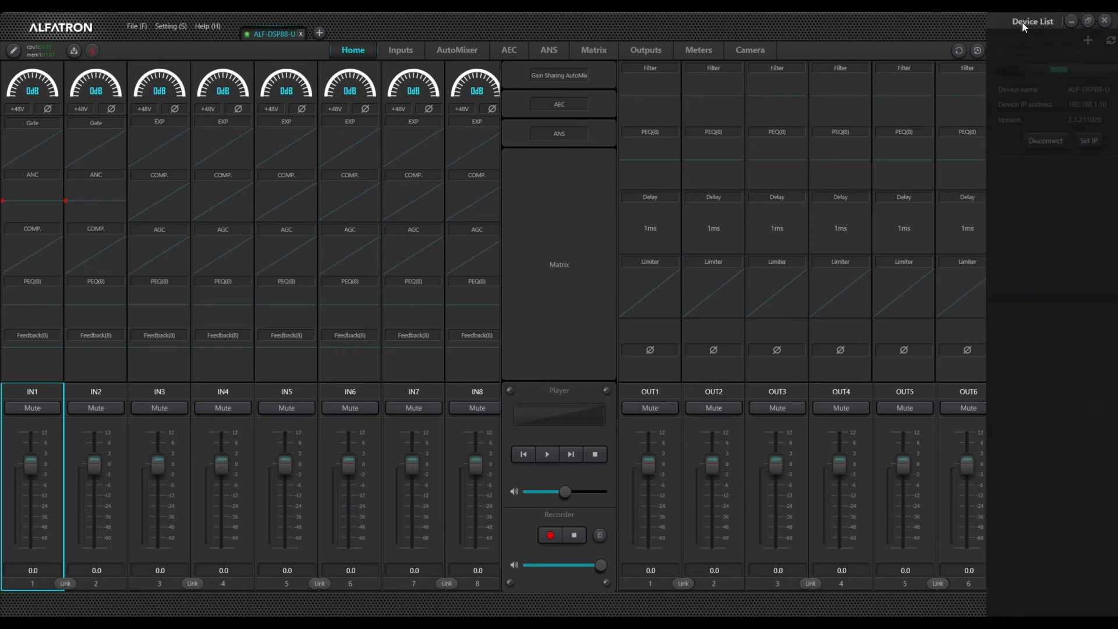
{"action": "left_click", "coordinate": [1036, 141]}
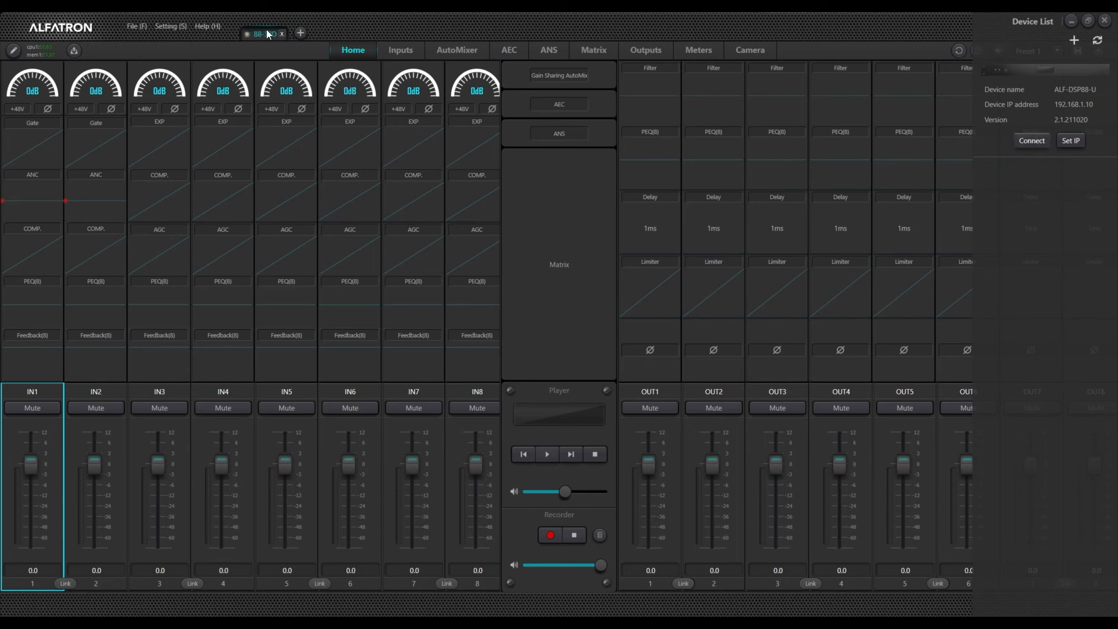
Step: Add a new offline device tab configured as 88-32D and close the previous tab
{"action": "left_click", "coordinate": [300, 32]}
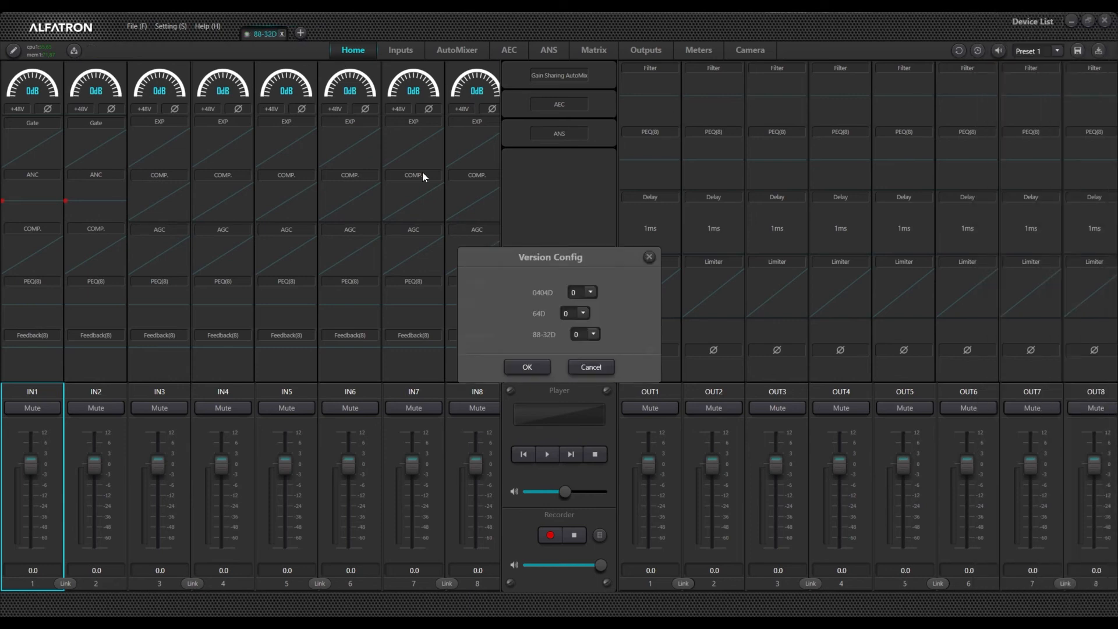
{"action": "left_click", "coordinate": [574, 334]}
{"action": "left_click", "coordinate": [578, 356]}
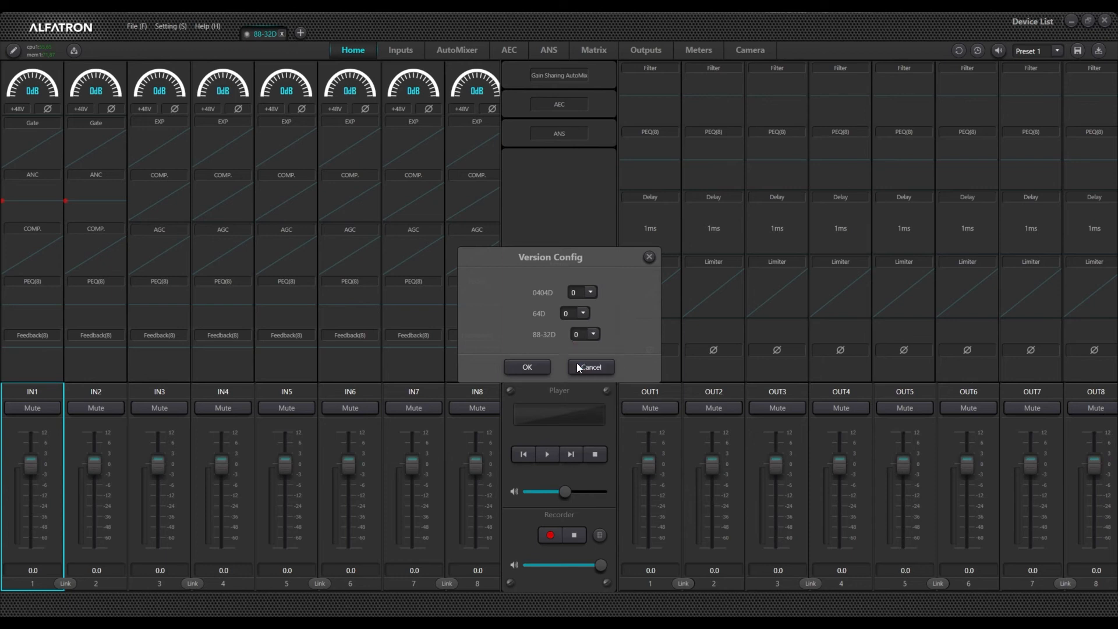
{"action": "left_click", "coordinate": [519, 369]}
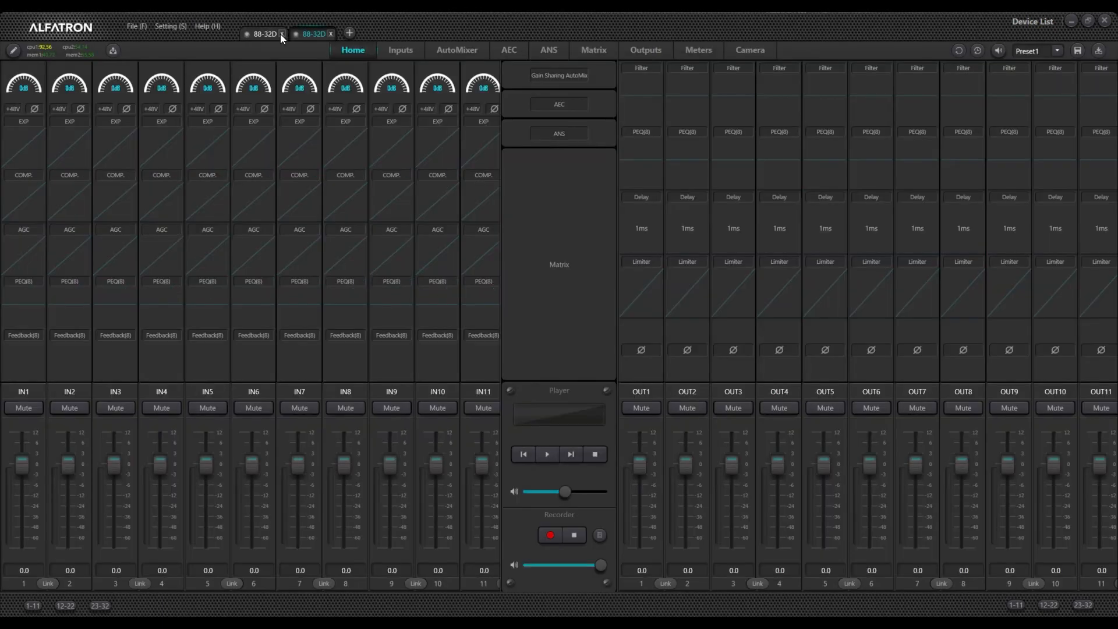
{"action": "left_click", "coordinate": [282, 34]}
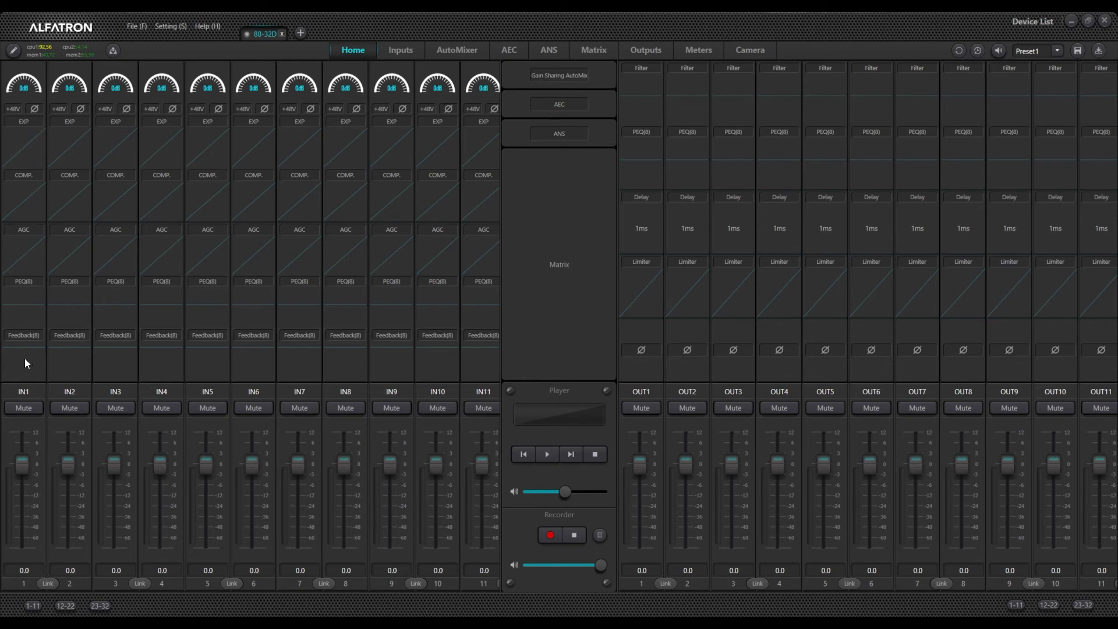
Step: Reconnect to the ALF-DSP88-U device from the device list and close the list
{"action": "left_click", "coordinate": [1022, 23]}
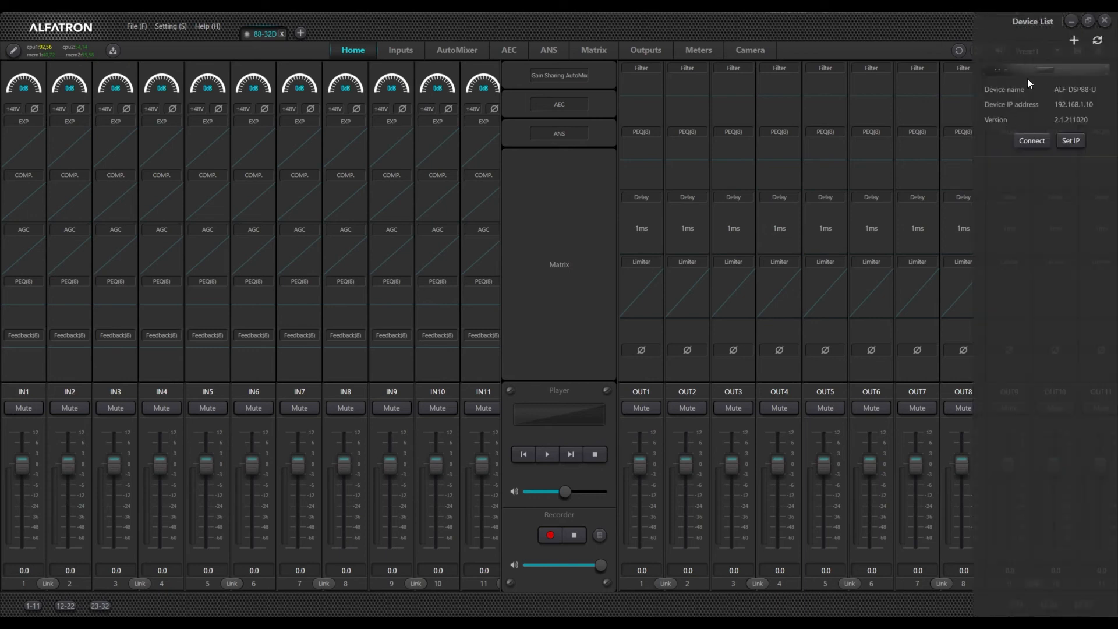
{"action": "left_click", "coordinate": [1032, 142]}
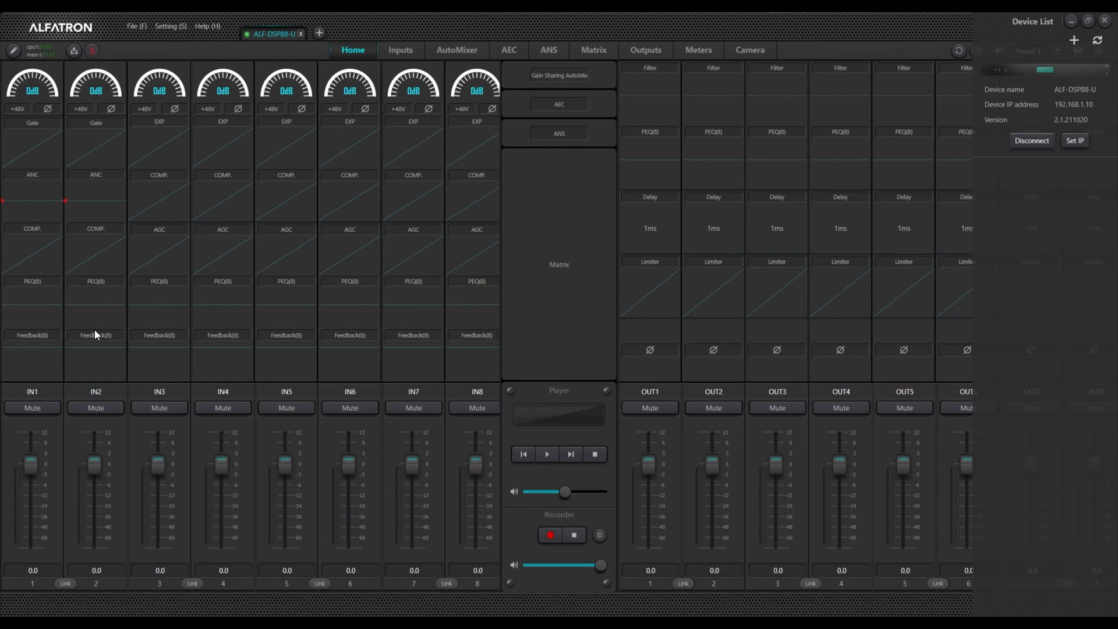
{"action": "left_click", "coordinate": [858, 29]}
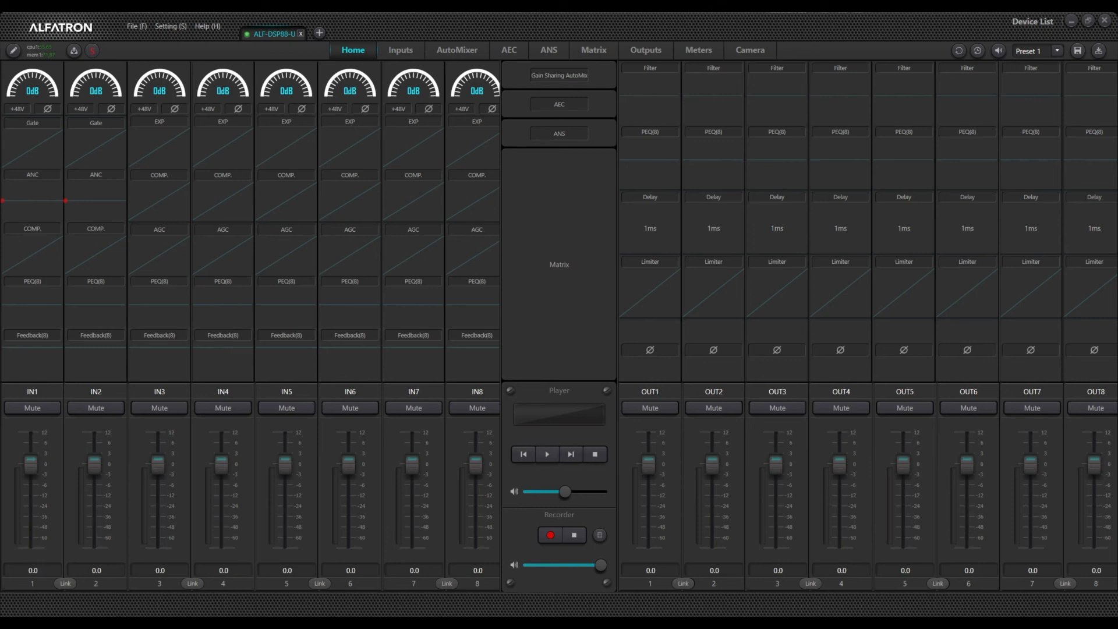
Step: Toggle the system mute
{"action": "left_click", "coordinate": [999, 51]}
{"action": "left_click", "coordinate": [998, 51]}
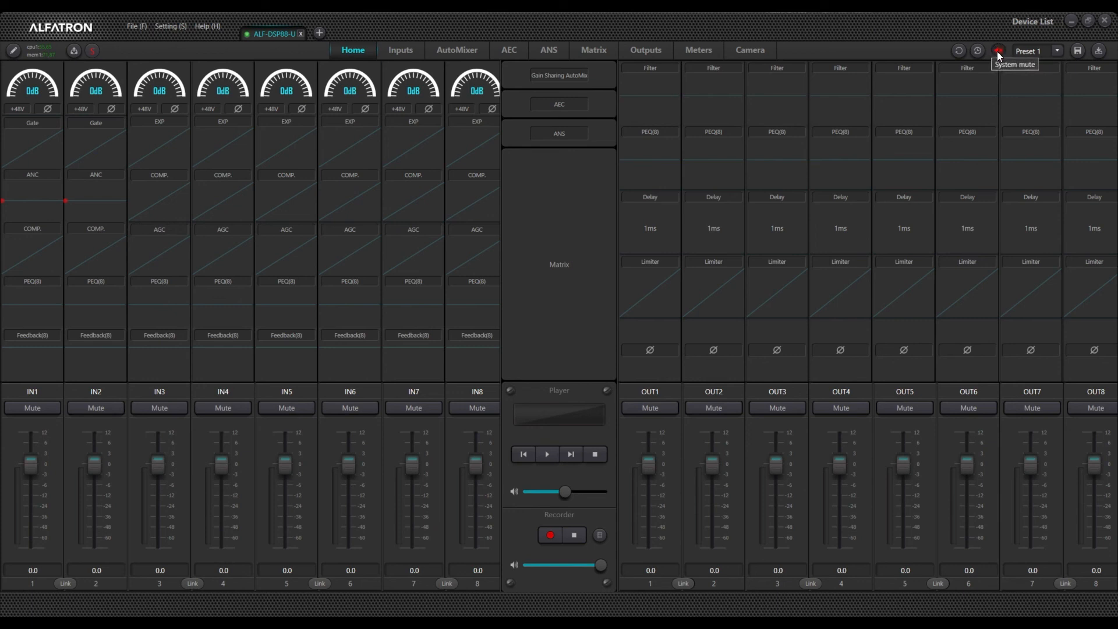
Step: Refresh the device list and connect to the ALF-DSP88-U device again
{"action": "left_click", "coordinate": [1025, 22]}
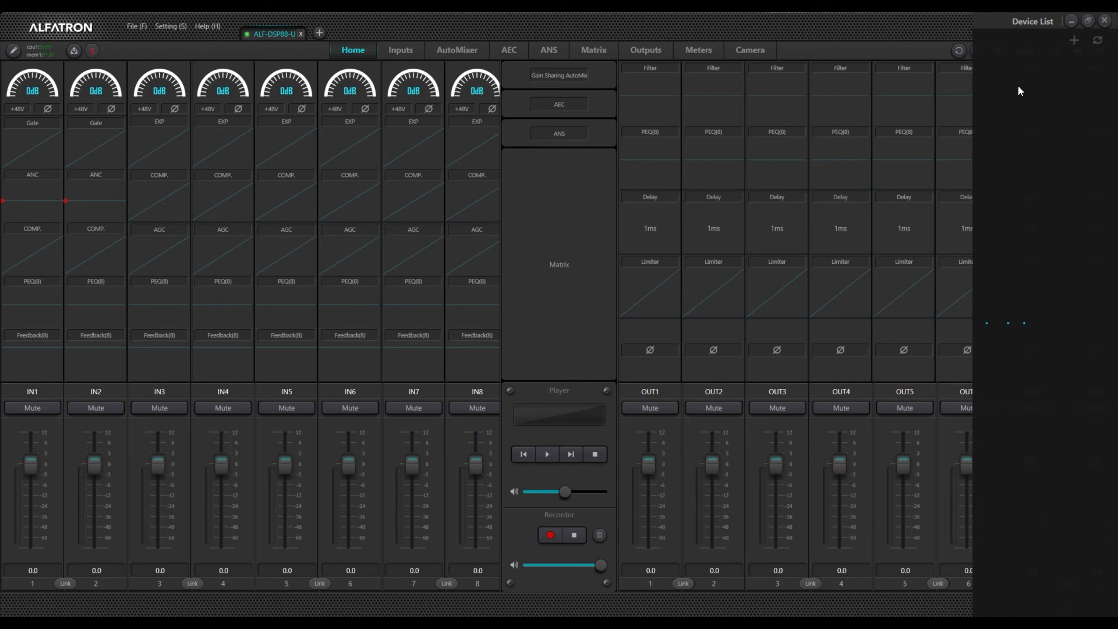
{"action": "left_click", "coordinate": [1095, 42]}
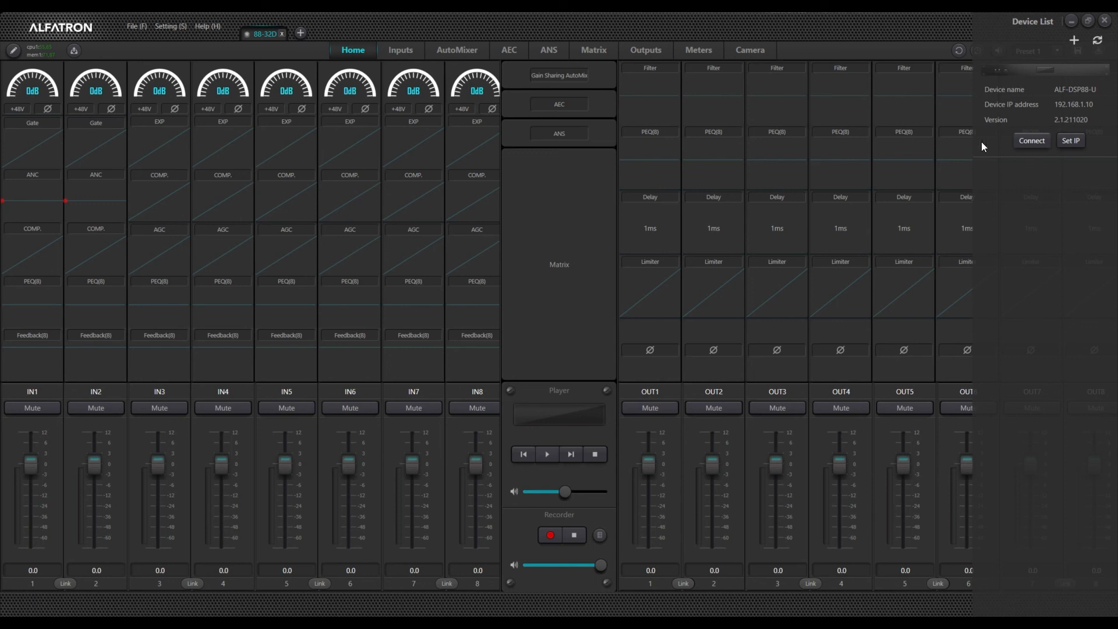
{"action": "left_click", "coordinate": [1033, 140]}
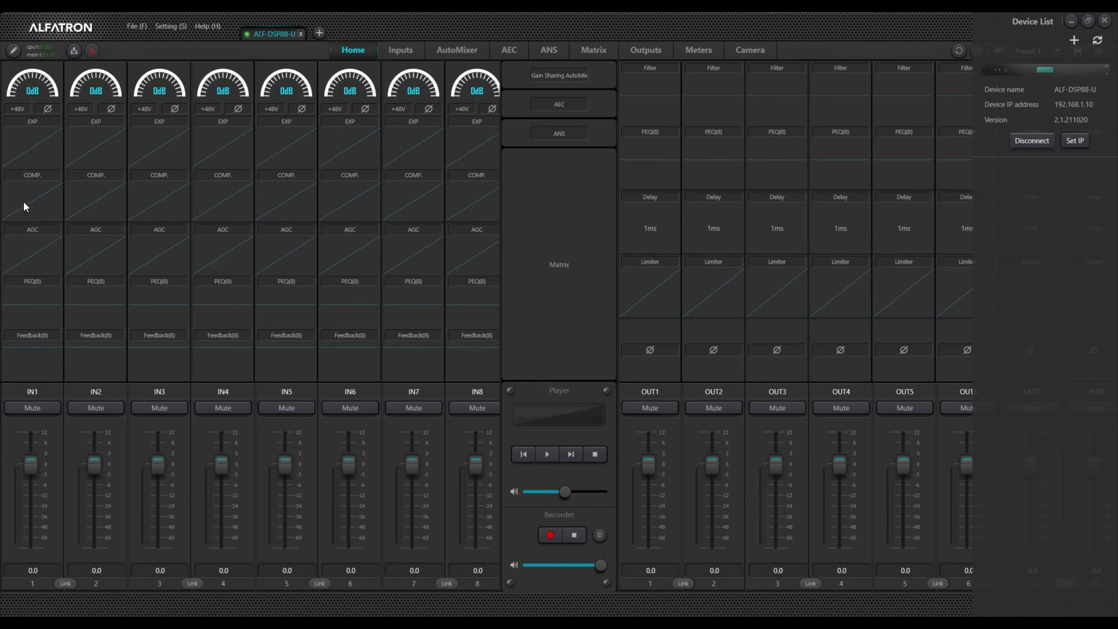